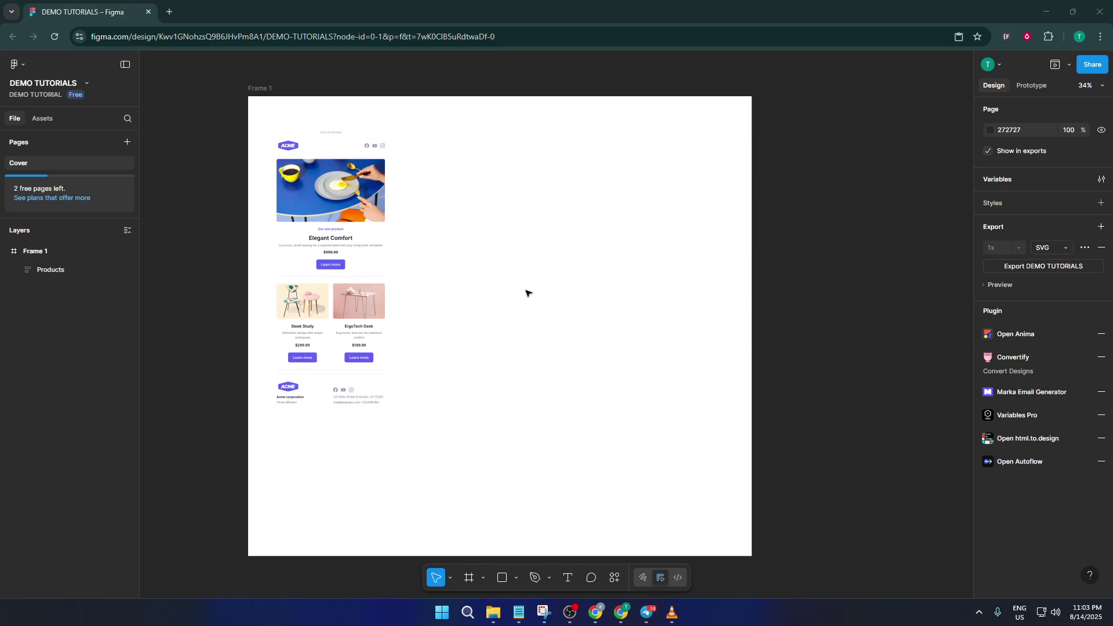
- Search the plugins and widgets for "marka" and launch the Marka Email Generator plugin
left_click(616, 577)
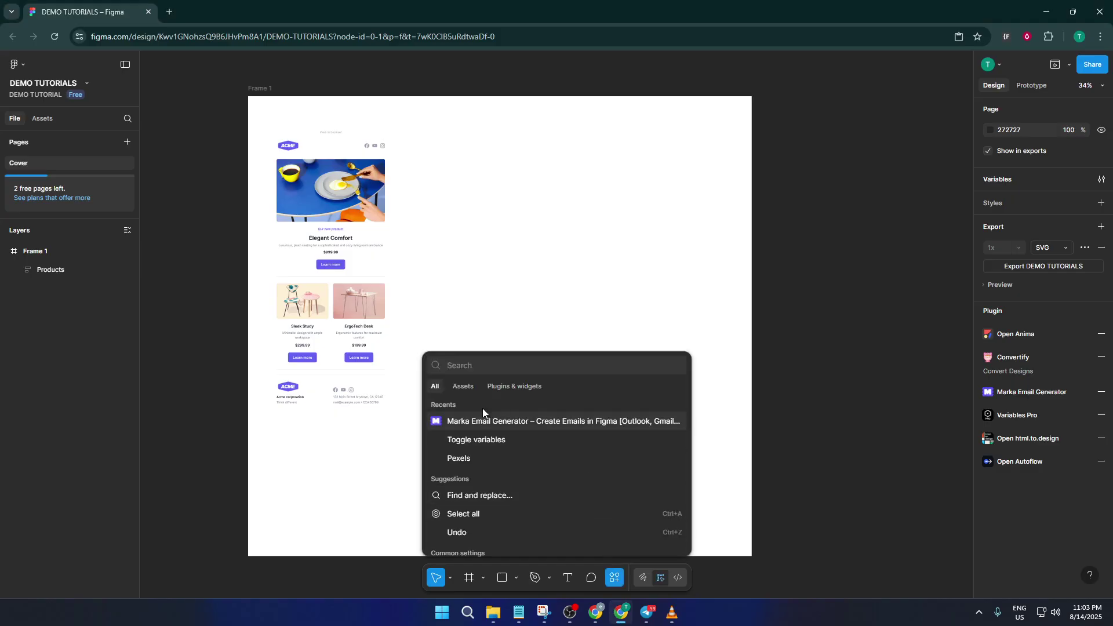
left_click(524, 391)
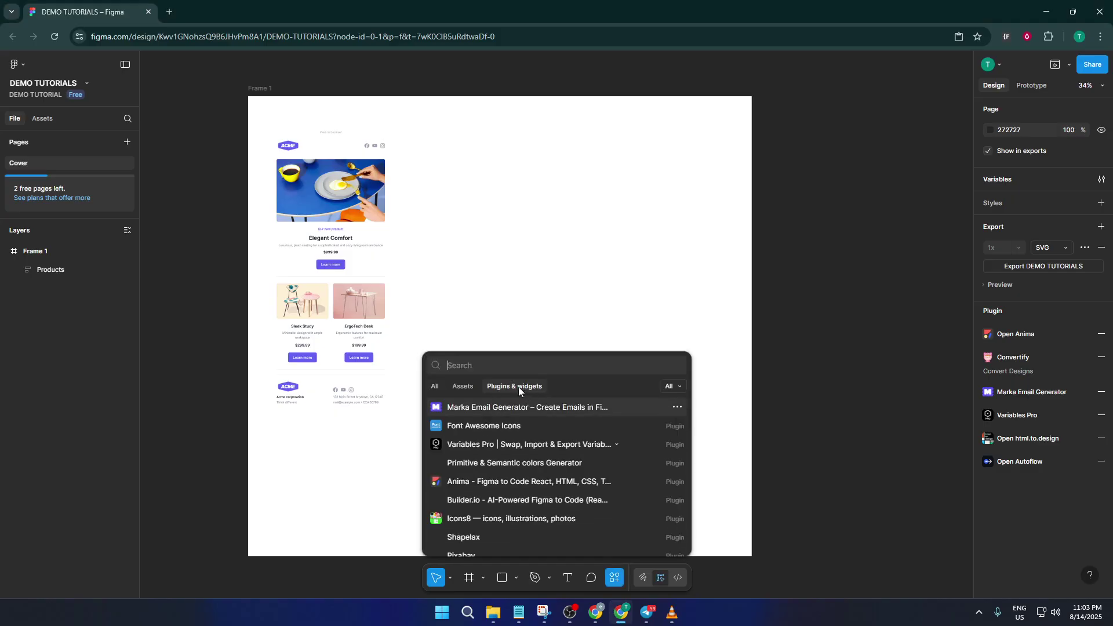
left_click(529, 366)
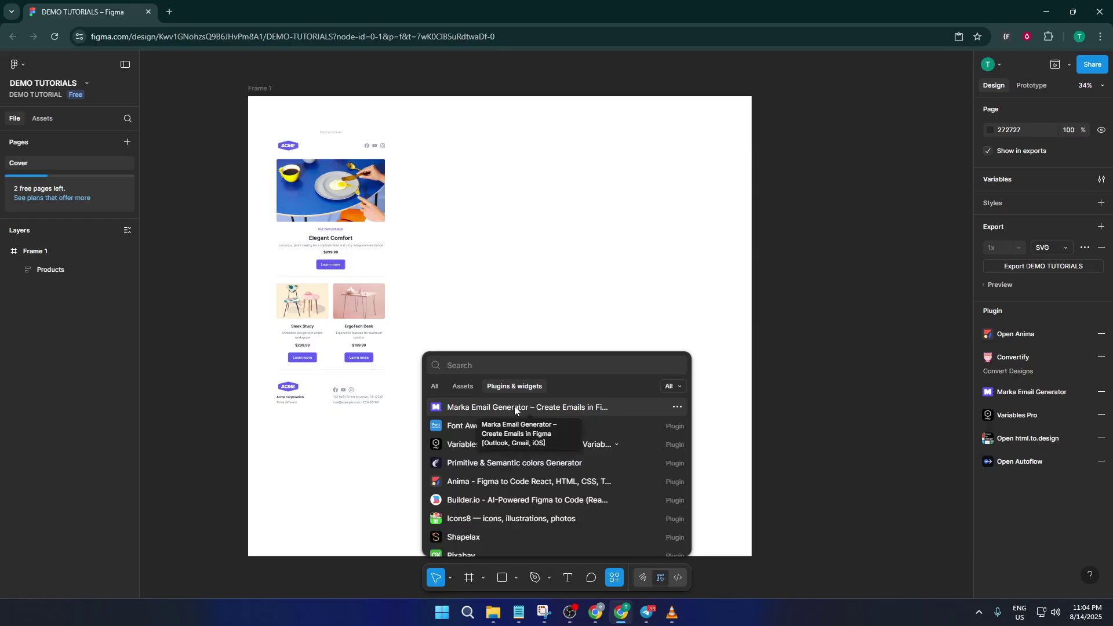
type("mark")
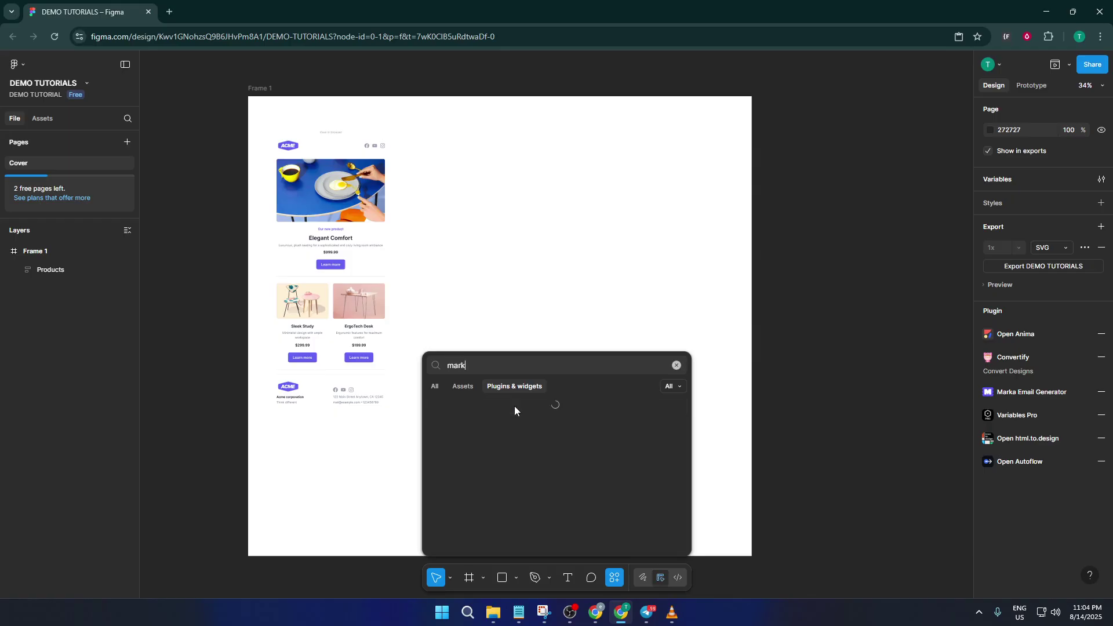
type("a")
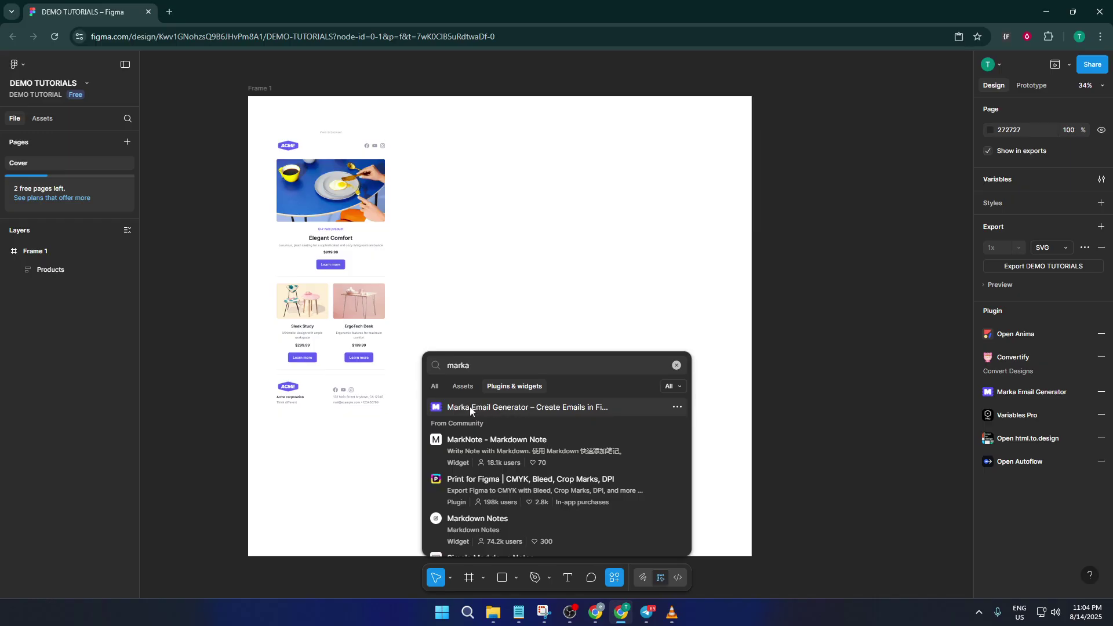
left_click(503, 408)
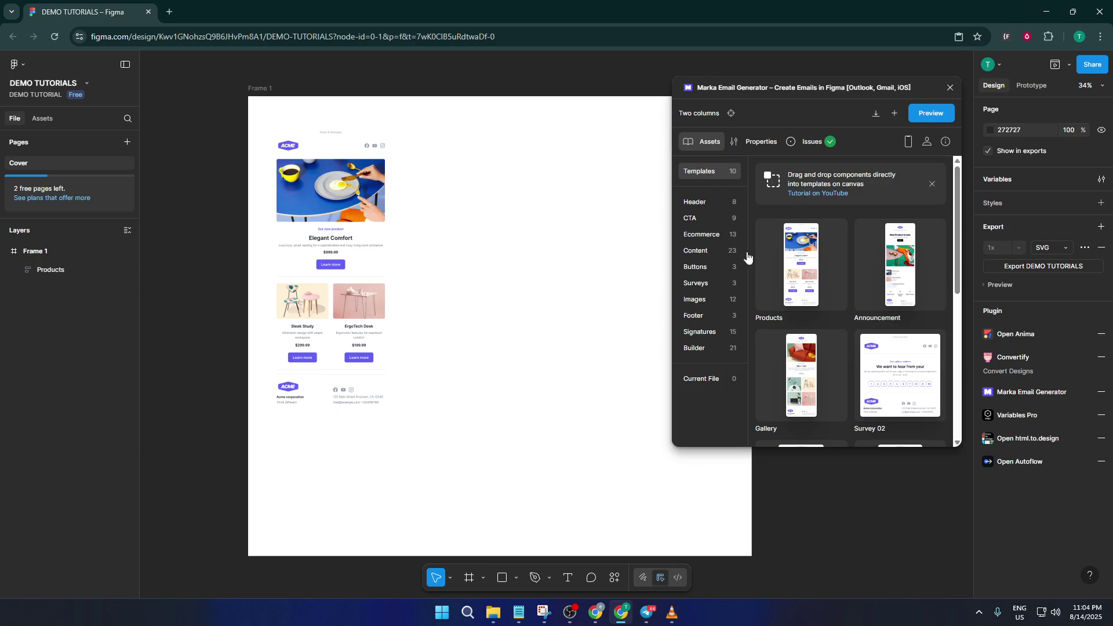
- Browse the plugin's email templates and insert the Gallery template beneath the content of the Products email
scroll(876, 275, "down", 3)
scroll(875, 275, "down", 3)
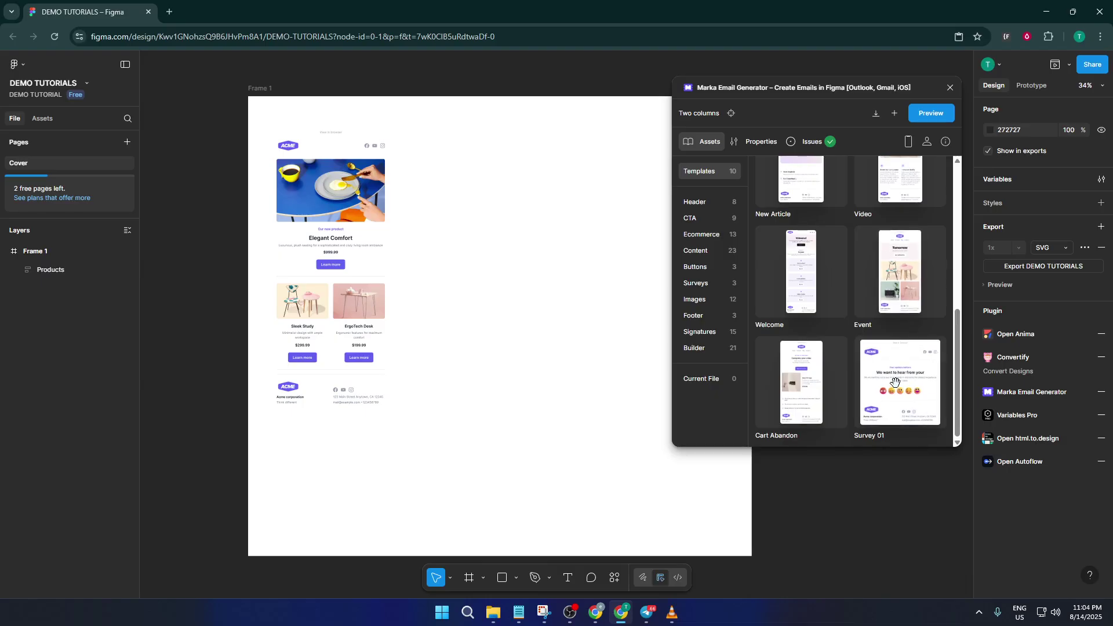
scroll(896, 388, "up", 2)
scroll(866, 300, "up", 2)
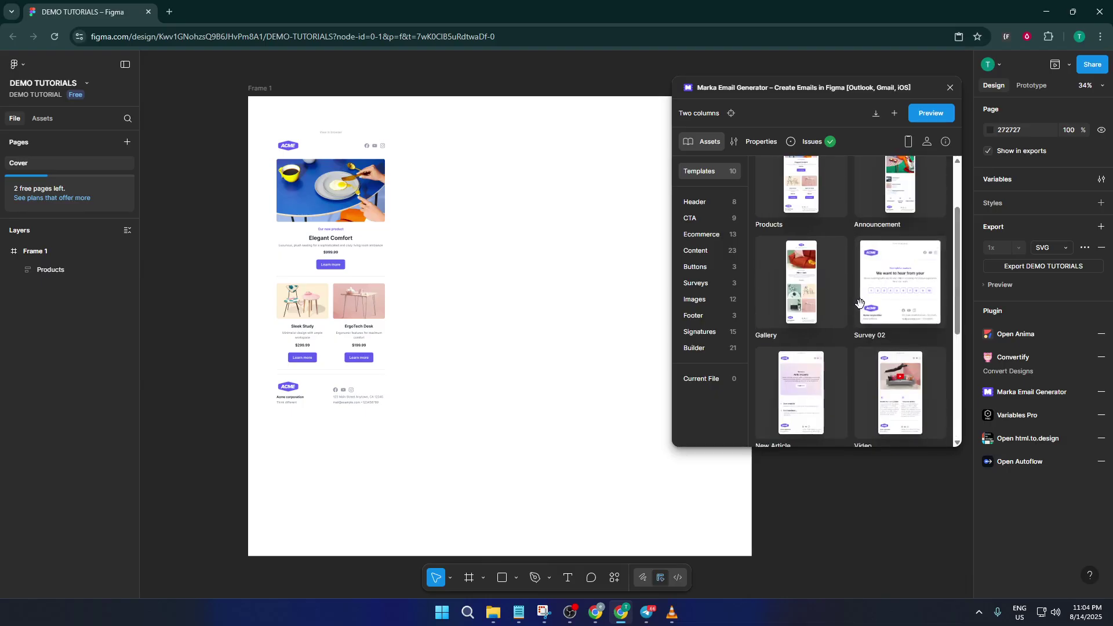
scroll(806, 349, "up", 2)
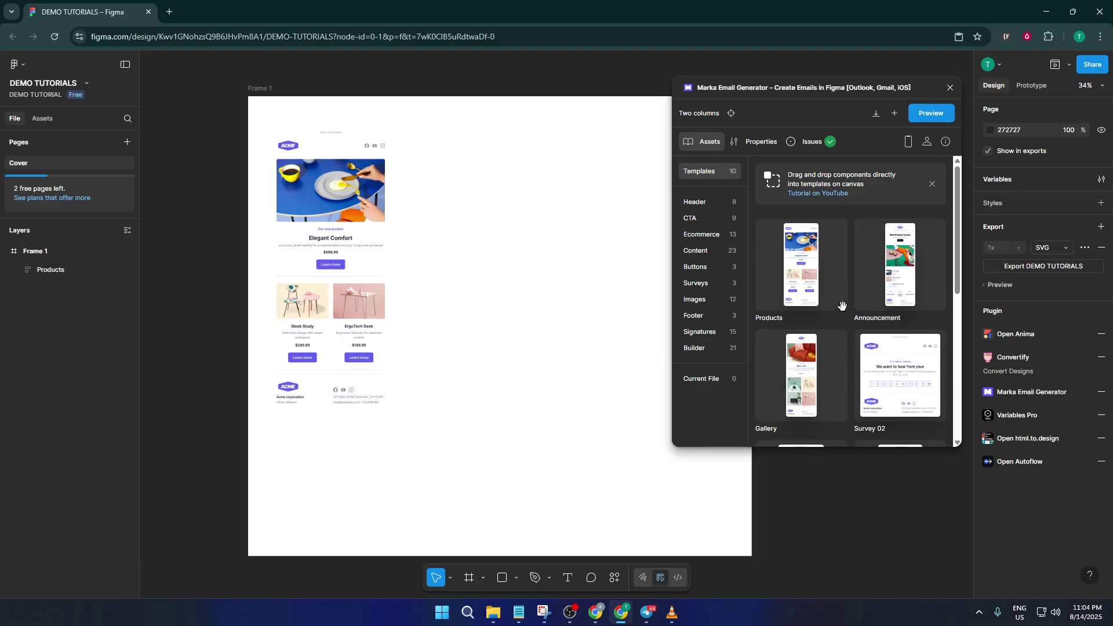
scroll(859, 360, "down", 2)
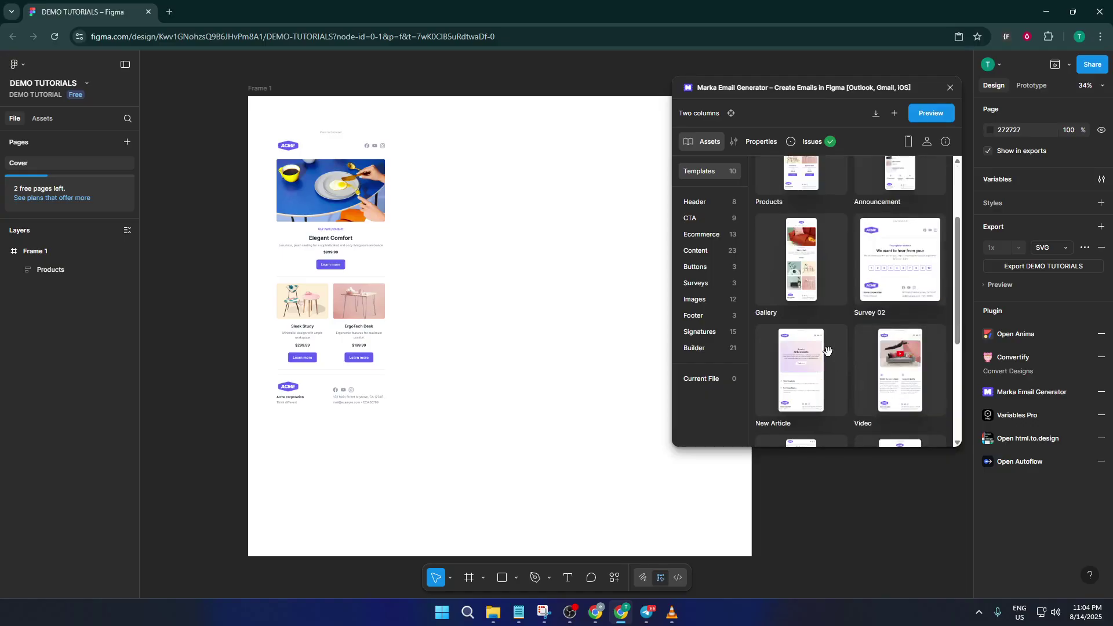
scroll(825, 348, "up", 2)
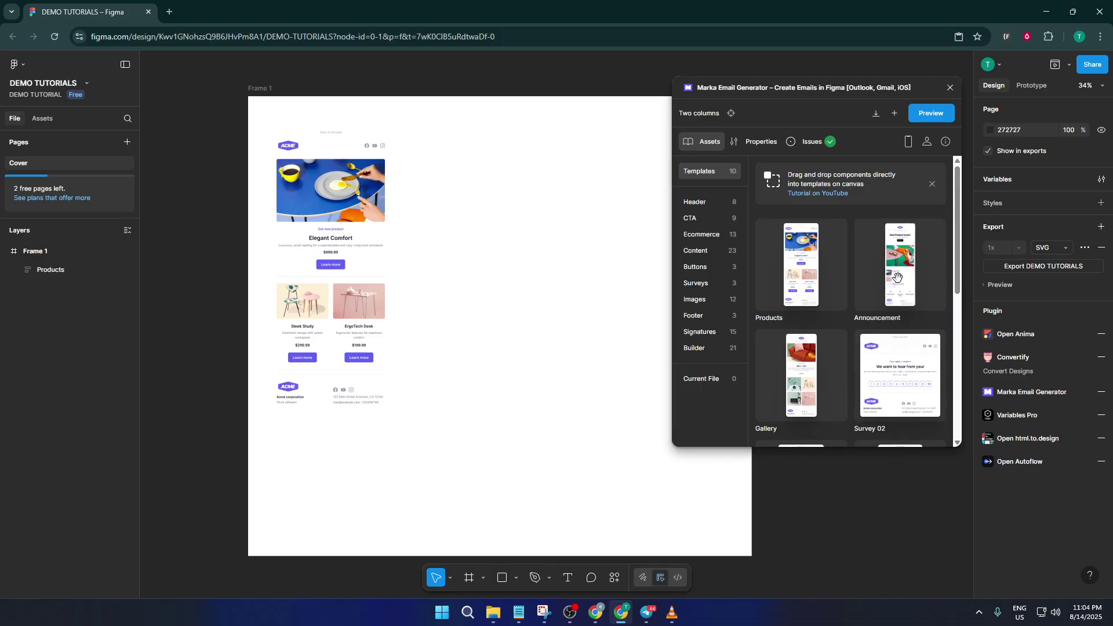
left_click(813, 372)
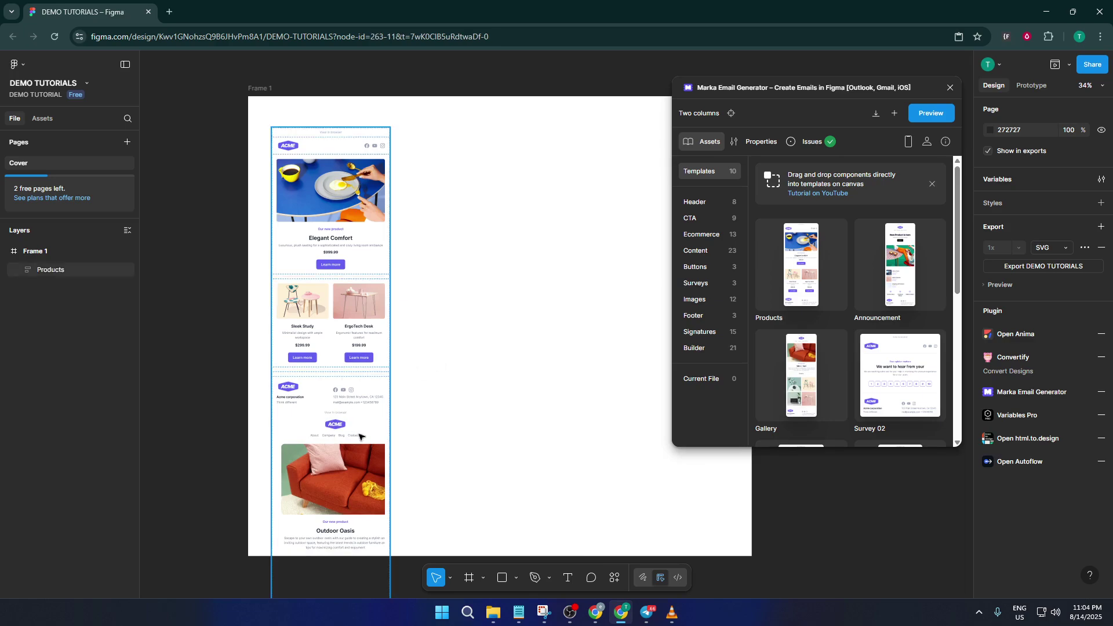
- Move the combined Products email to about X 798, Y -934 and tighten its auto layout gap to -18
left_click_drag(352, 432, 569, 335)
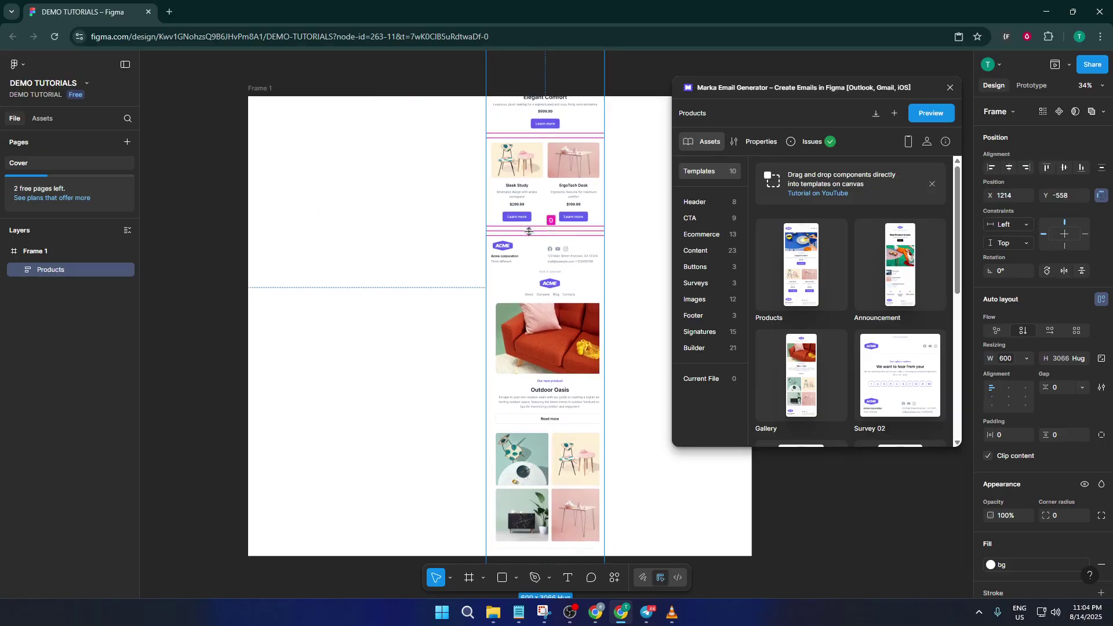
left_click_drag(535, 232, 484, 212)
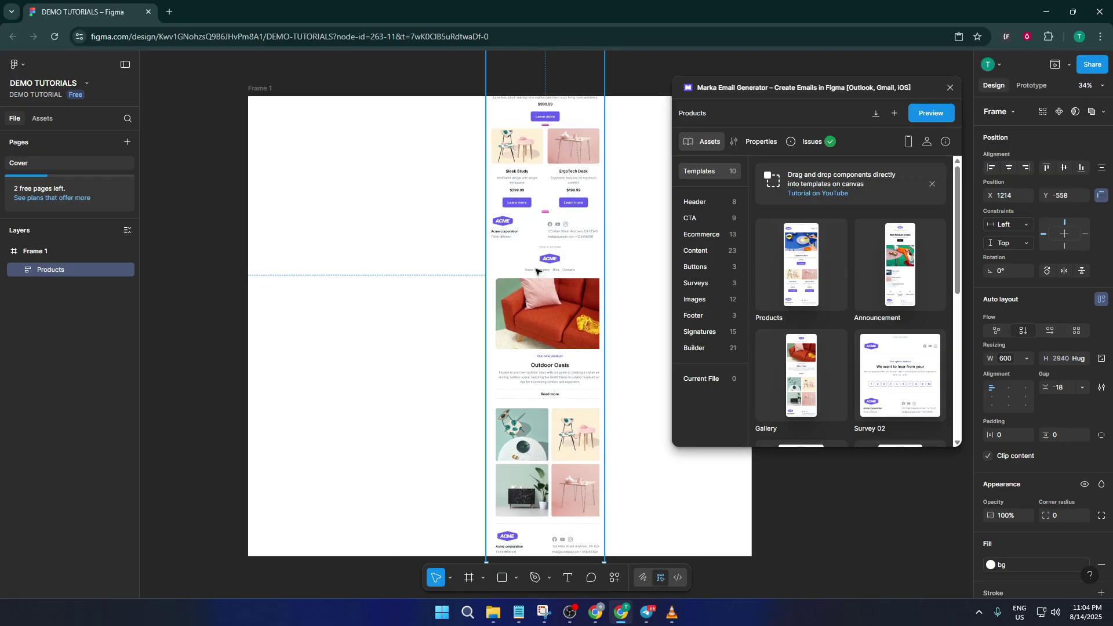
left_click_drag(560, 296, 468, 220)
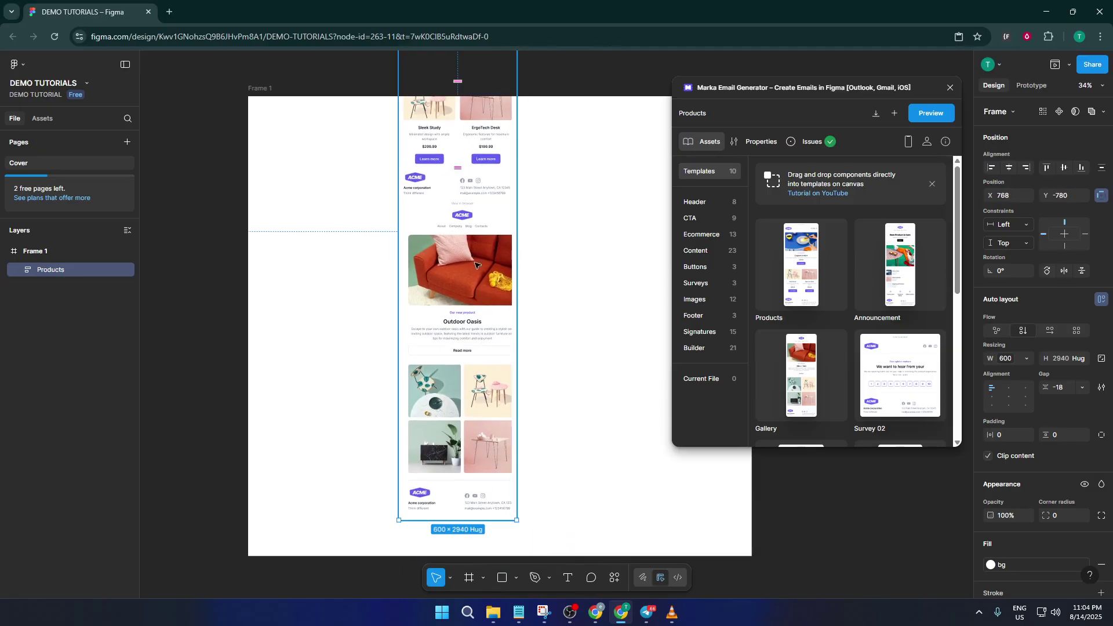
left_click_drag(475, 265, 481, 235)
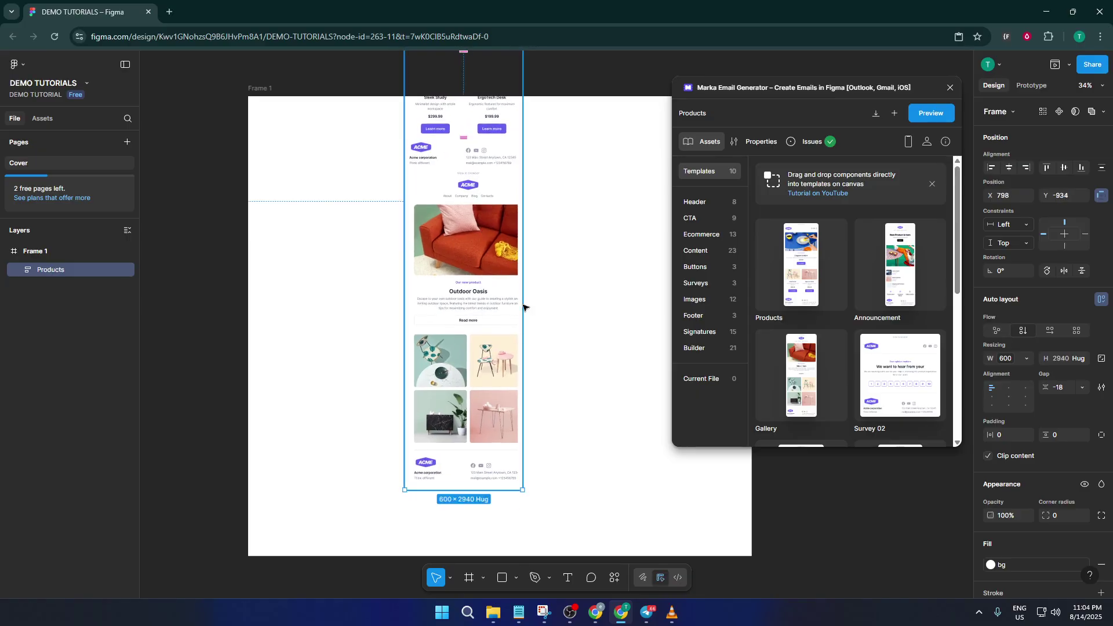
- Select the ACME logo group in the header of the inserted Gallery template
scroll(846, 324, "down", 4)
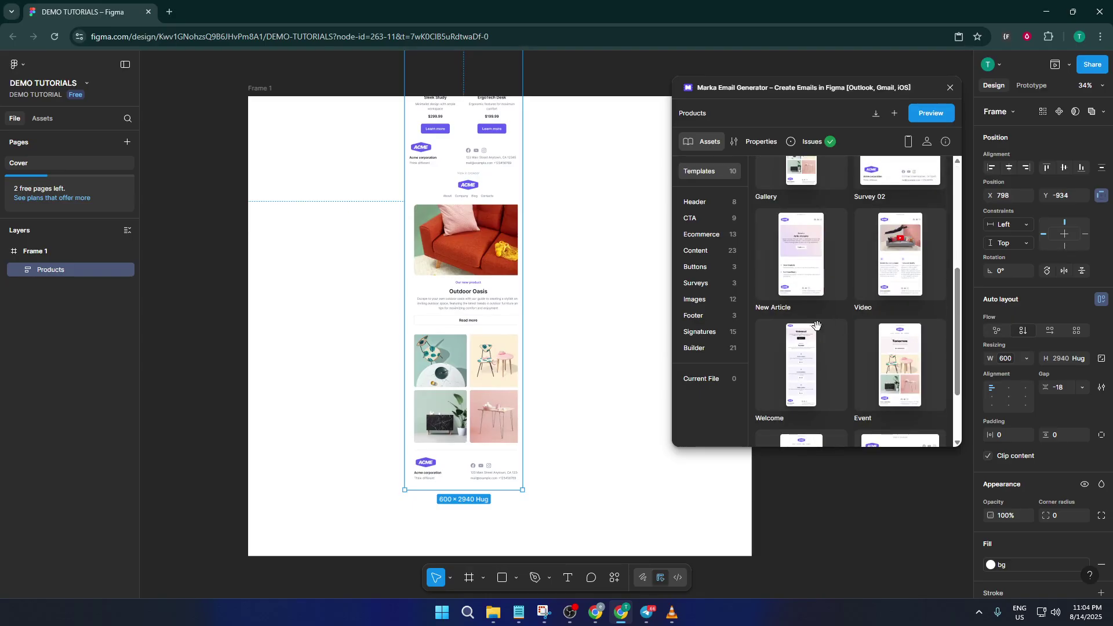
scroll(465, 245, "up", 5)
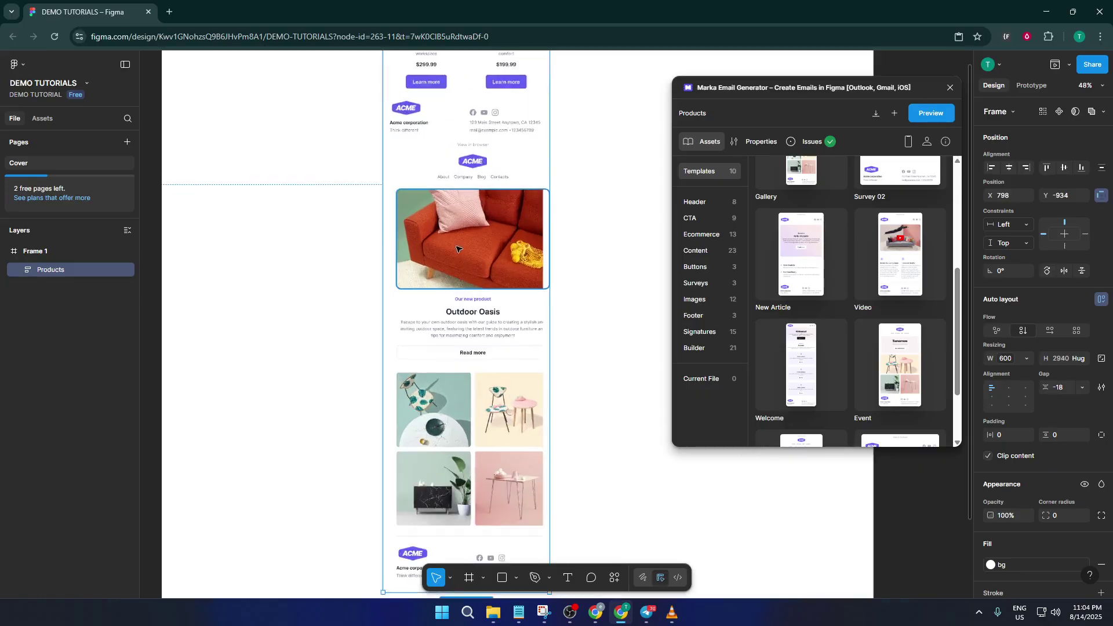
scroll(478, 205, "up", 1)
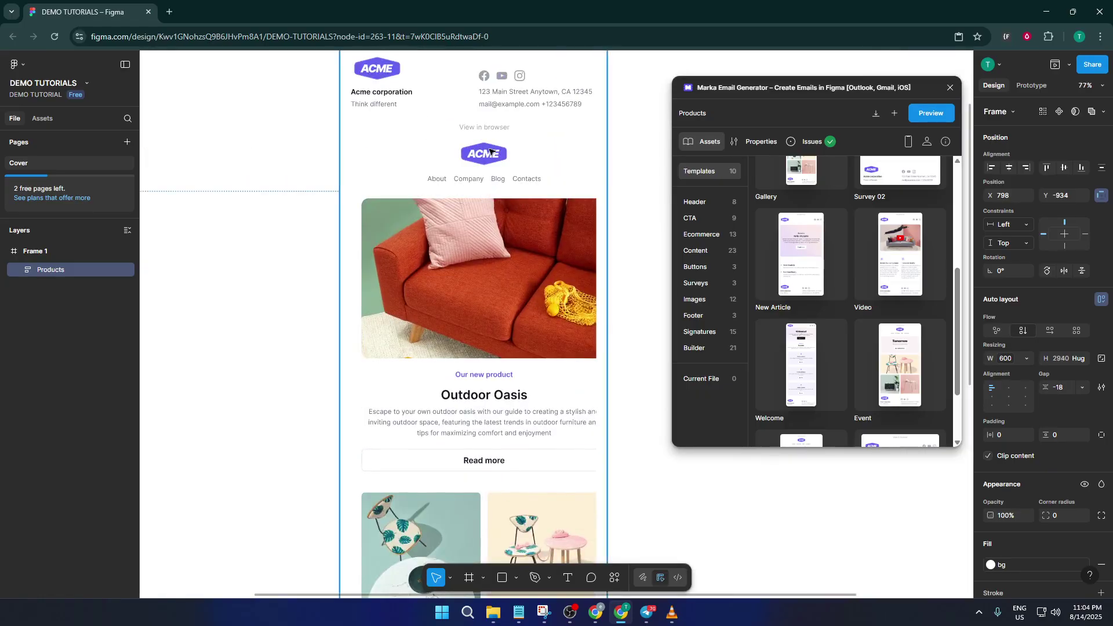
left_click(487, 163)
double_click(487, 163)
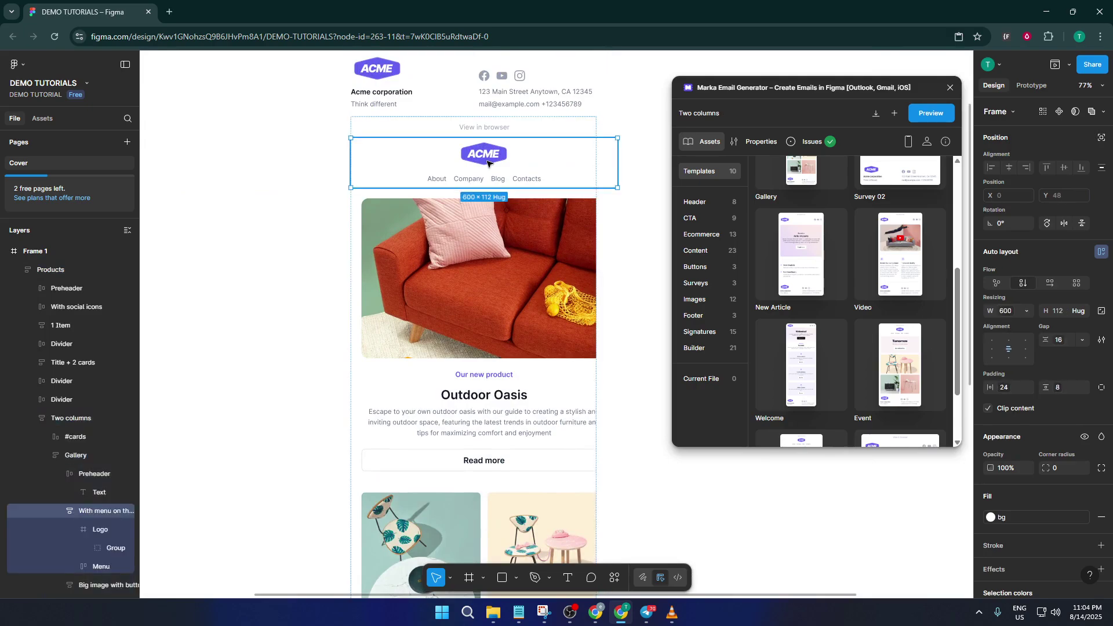
double_click(486, 163)
double_click(486, 162)
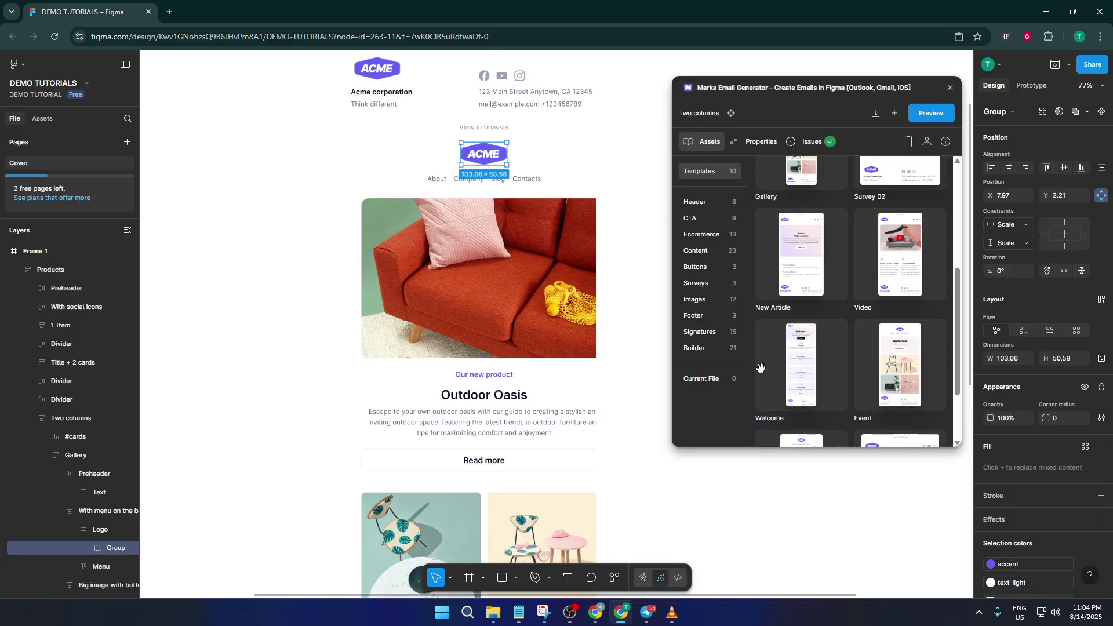
- Replace the "Outdoor Oasis" heading below the sofa image with "Demo Tutorials"
left_click(526, 259)
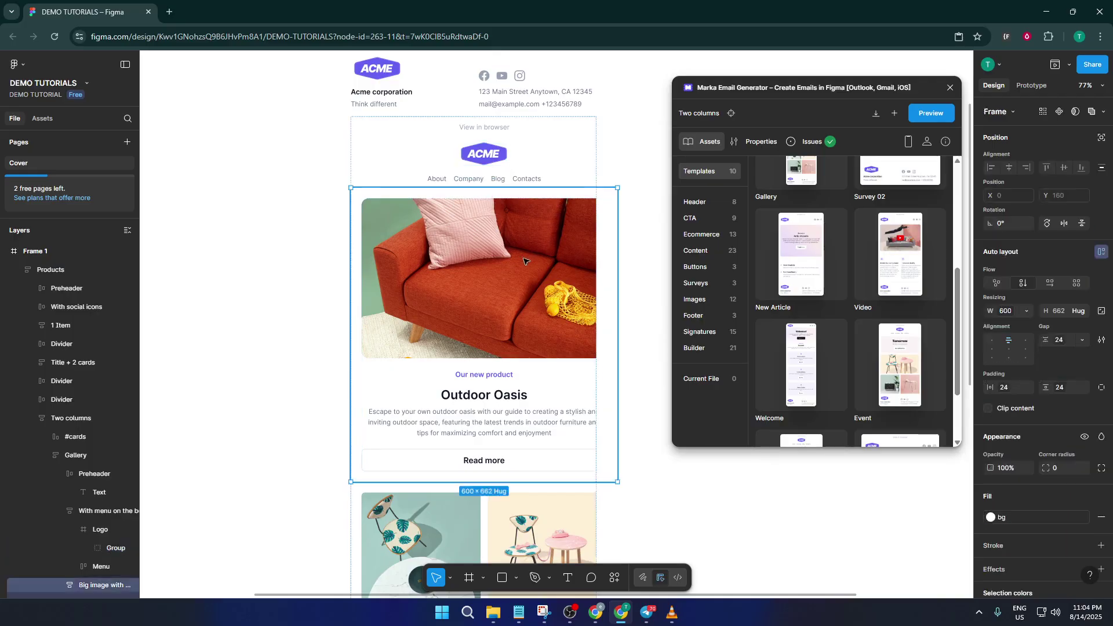
double_click(502, 395)
double_click(501, 399)
double_click(500, 399)
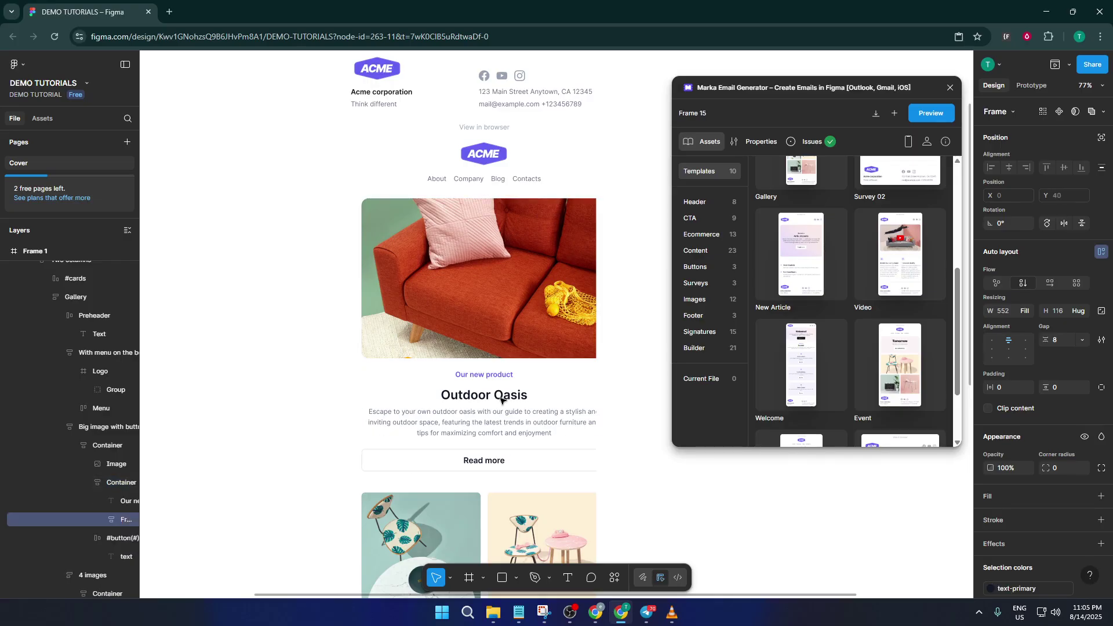
double_click(501, 399)
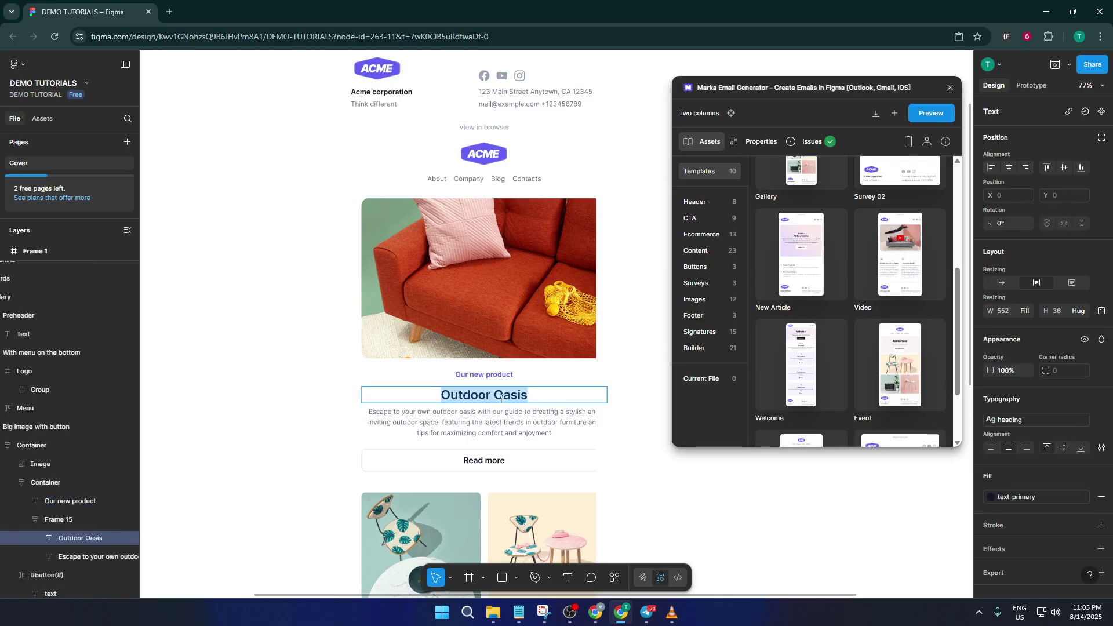
type("Demo")
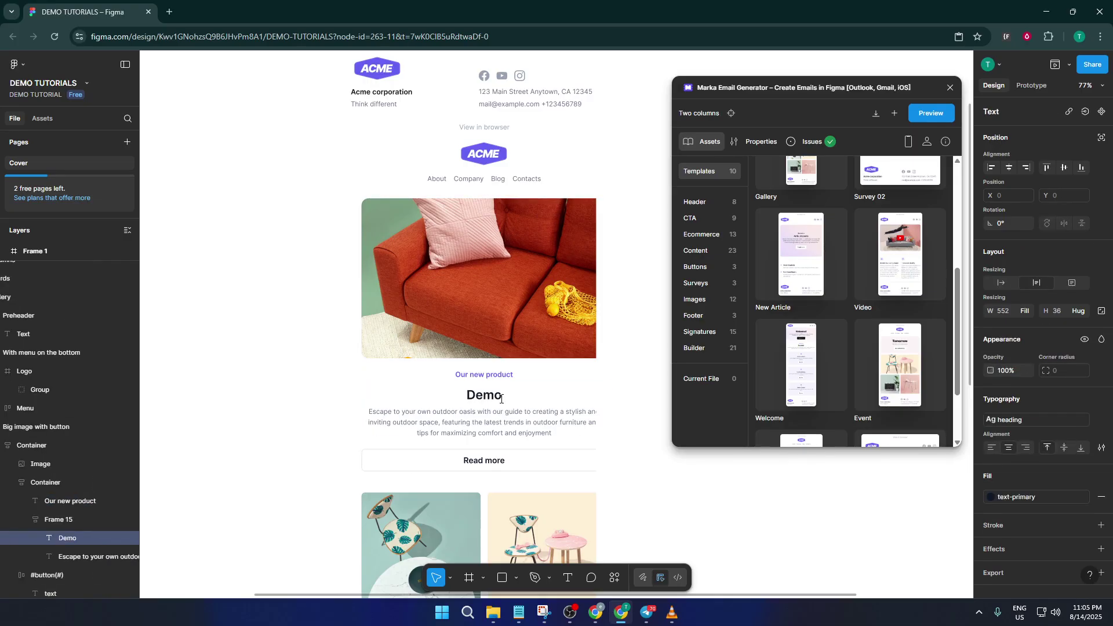
type(" Tutora")
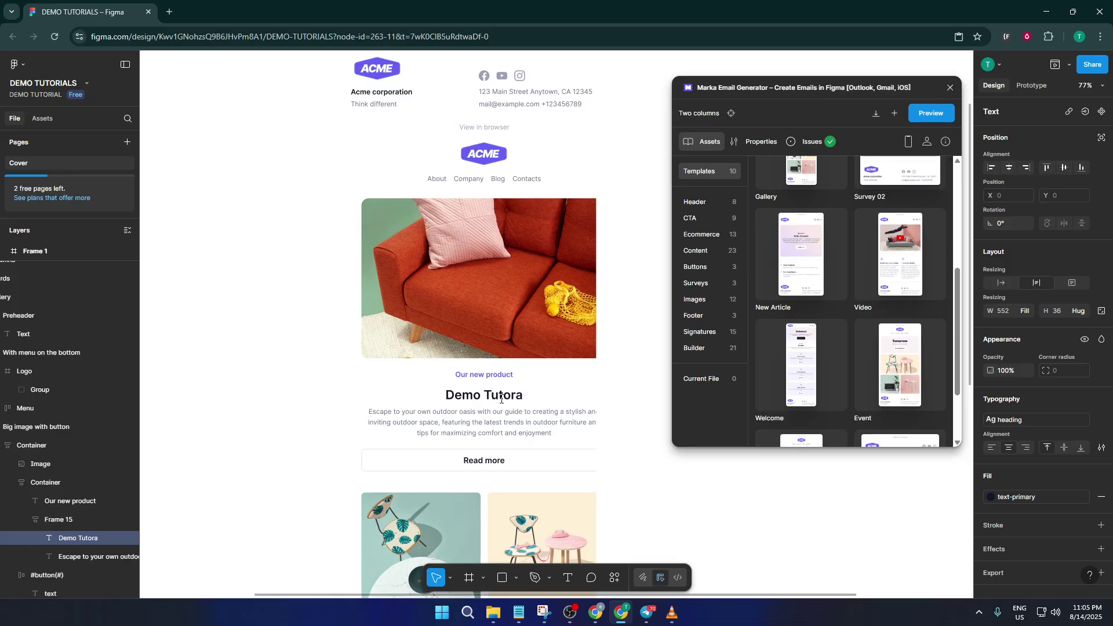
key("BackSpace")
type("ials")
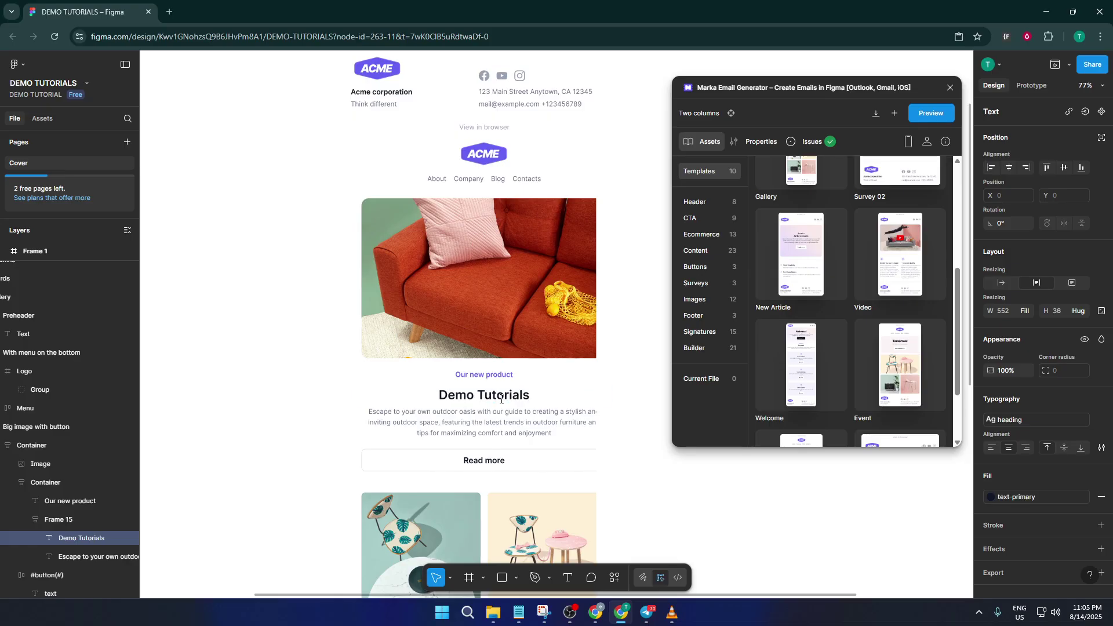
- Pull the Gallery template out of the Products email and arrange both emails side by side inside Frame 1
scroll(528, 399, "down", 10)
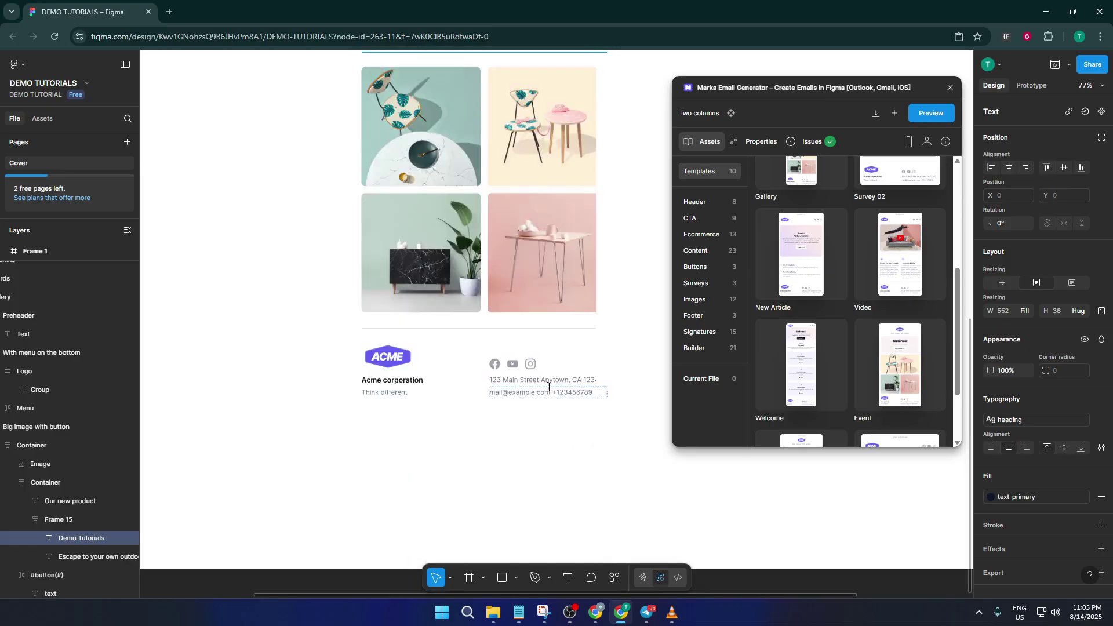
scroll(548, 389, "up", 7)
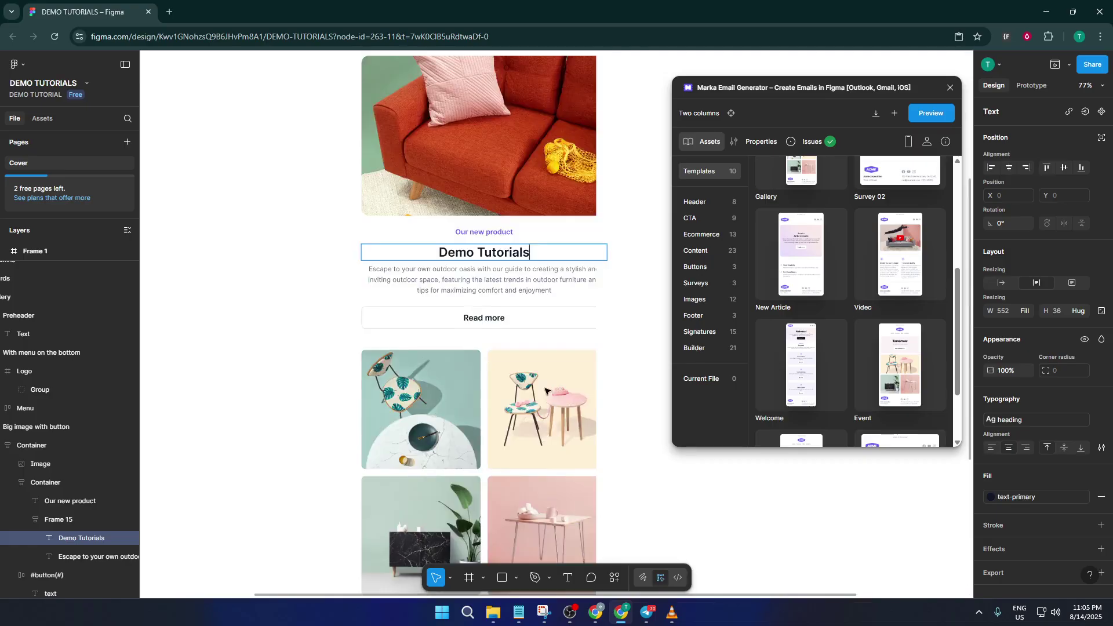
scroll(545, 391, "up", 10)
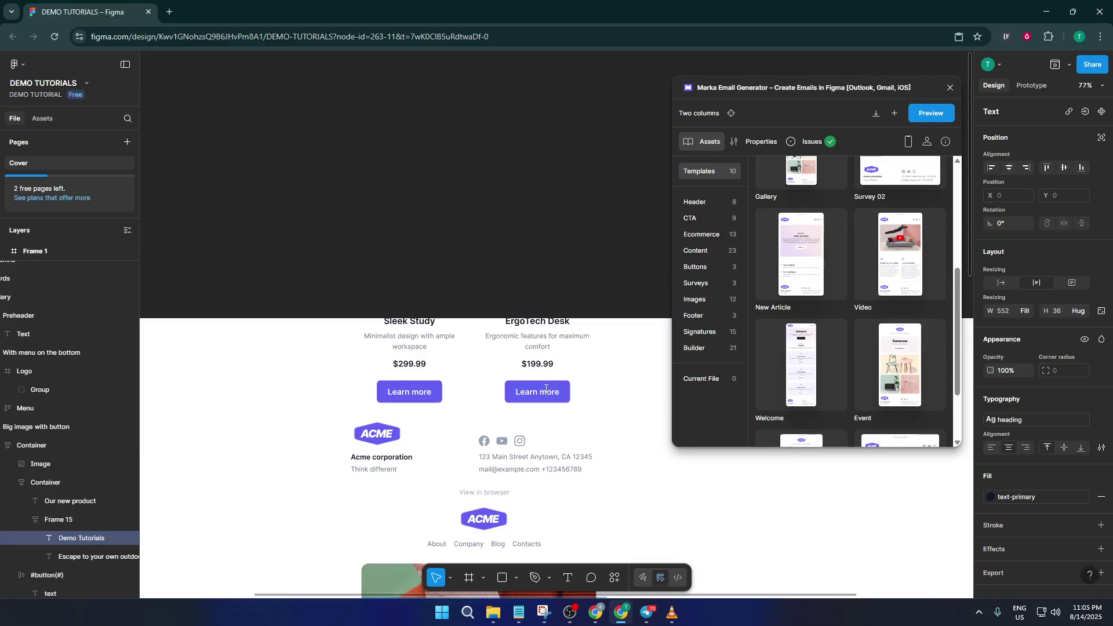
scroll(520, 416, "down", 8)
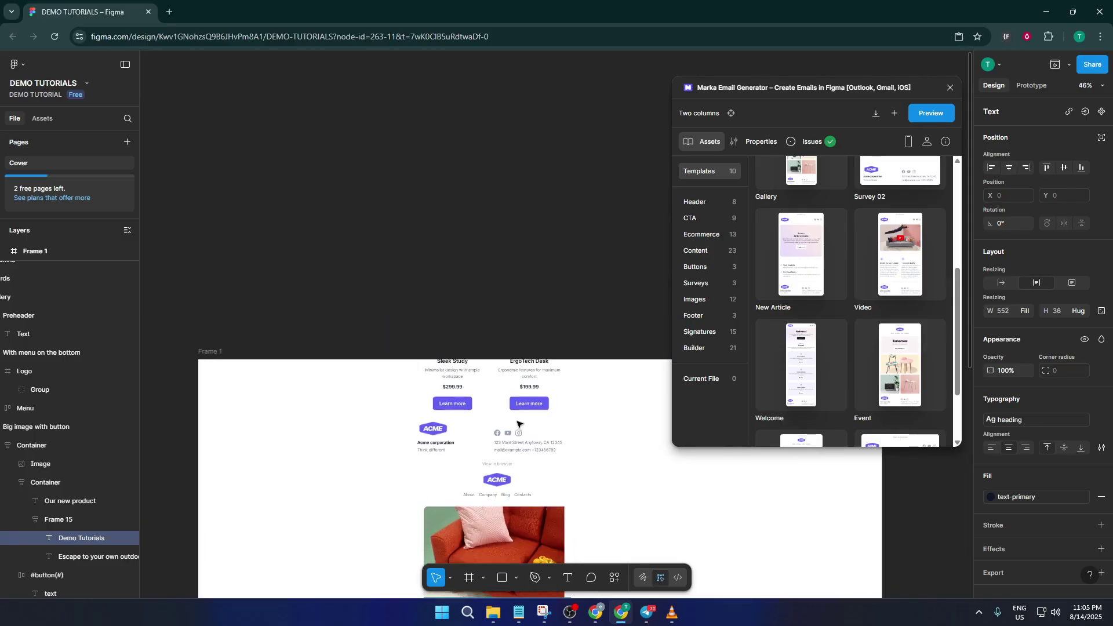
scroll(517, 424, "down", 4)
scroll(520, 360, "down", 3)
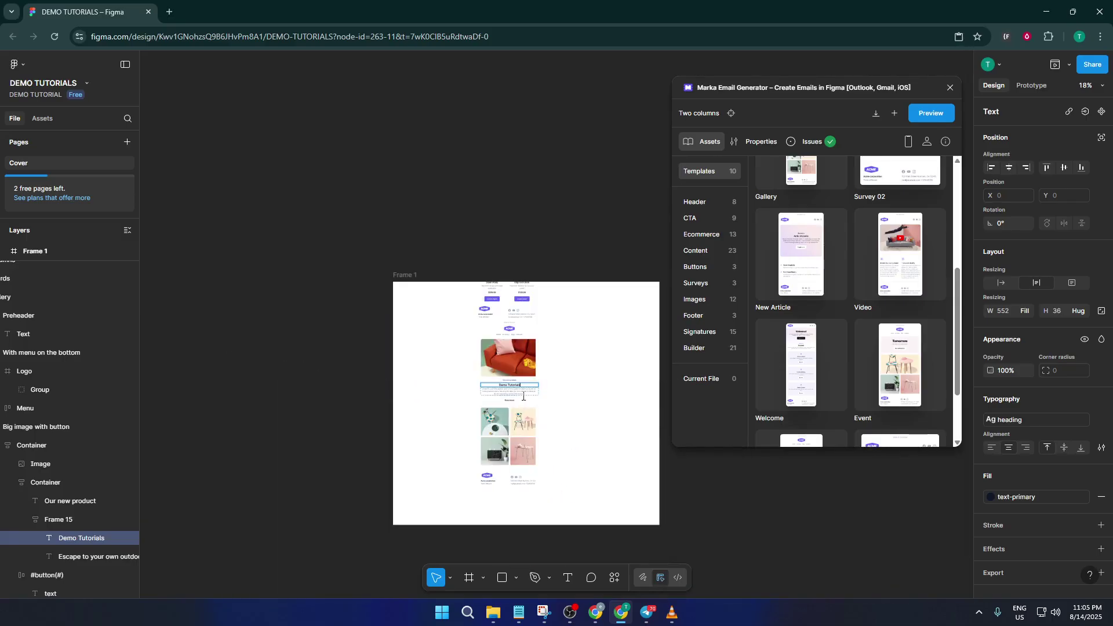
left_click(510, 312)
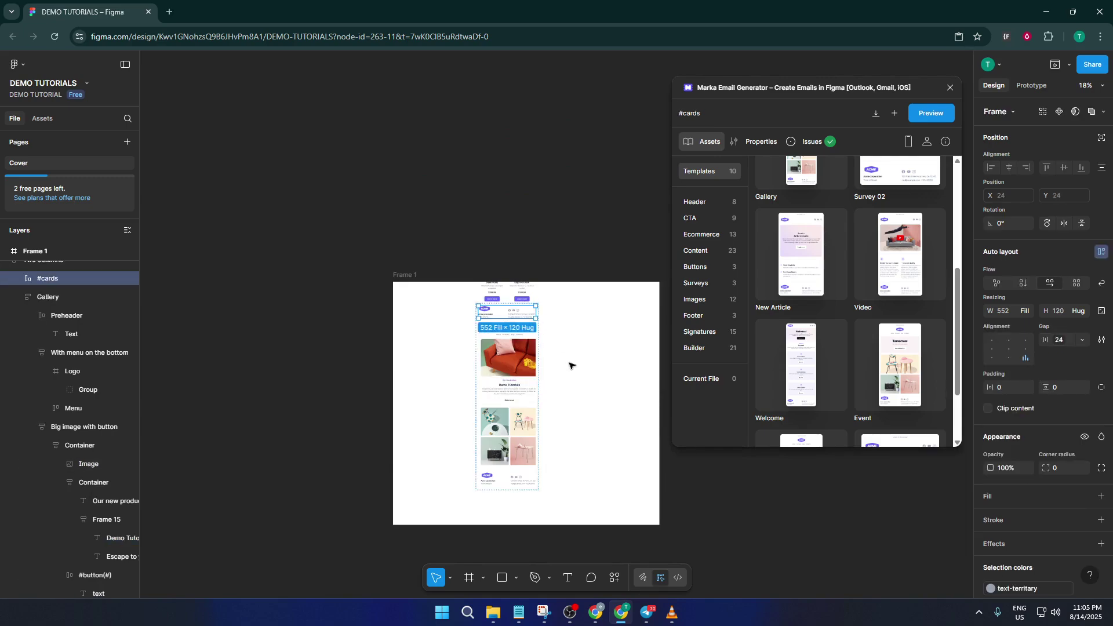
left_click(526, 339)
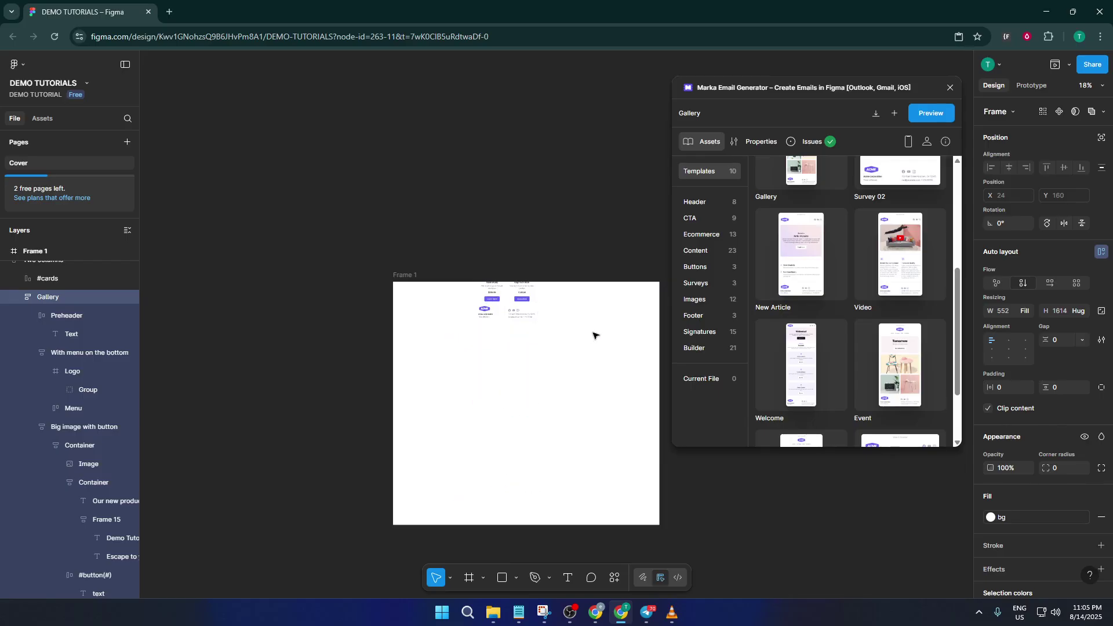
left_click_drag(542, 350, 490, 446)
left_click(545, 359)
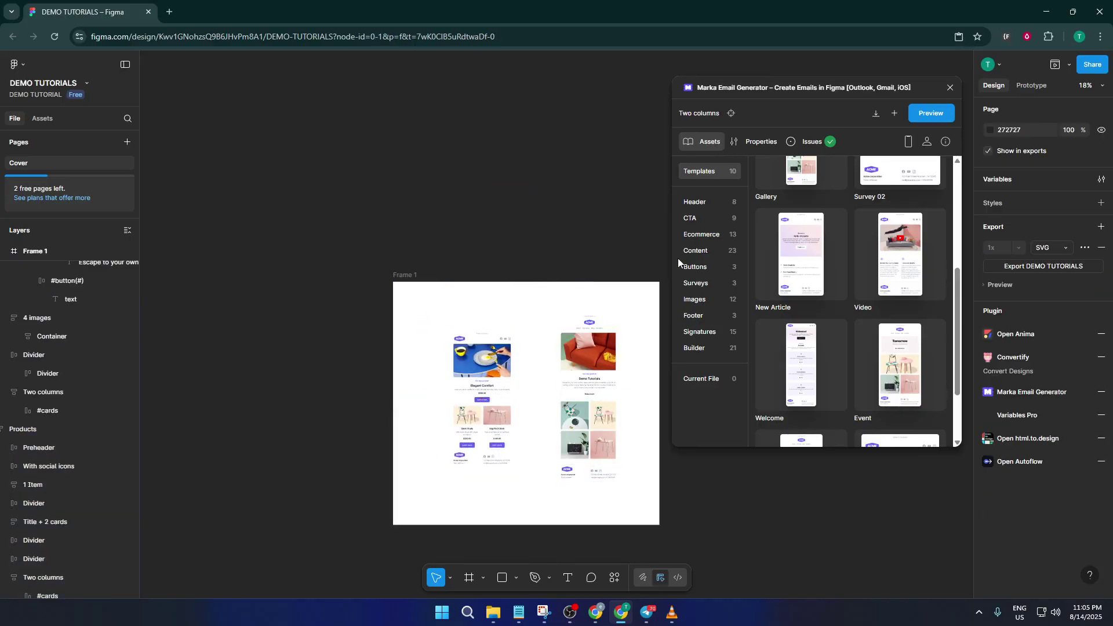